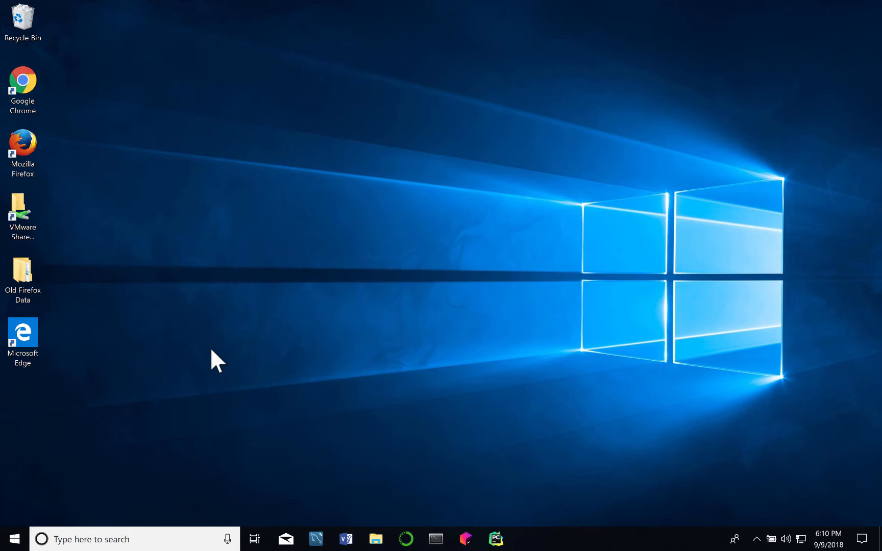
Launch PyCharm, start a new project and change its parent folder in the location path to my_python_course_projects, without leading underscores
{"action": "left_click", "coordinate": [499, 536]}
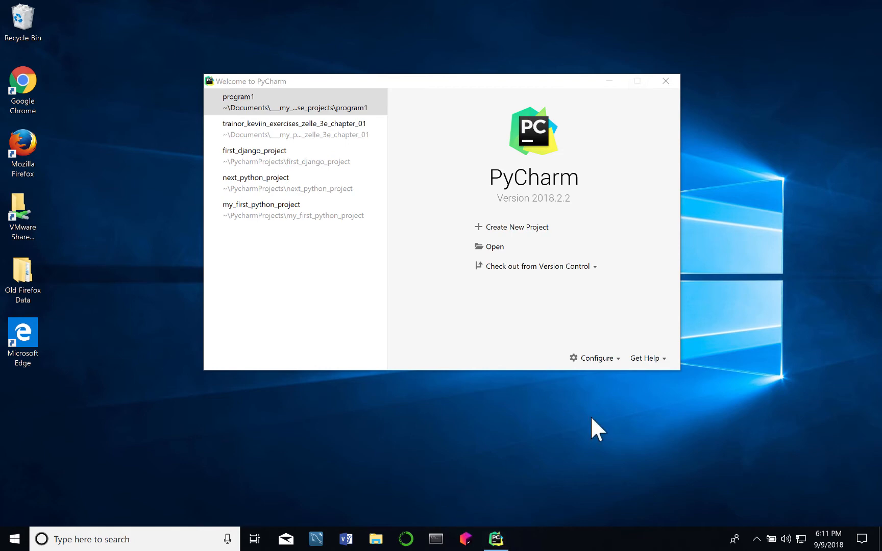
{"action": "left_click", "coordinate": [535, 229]}
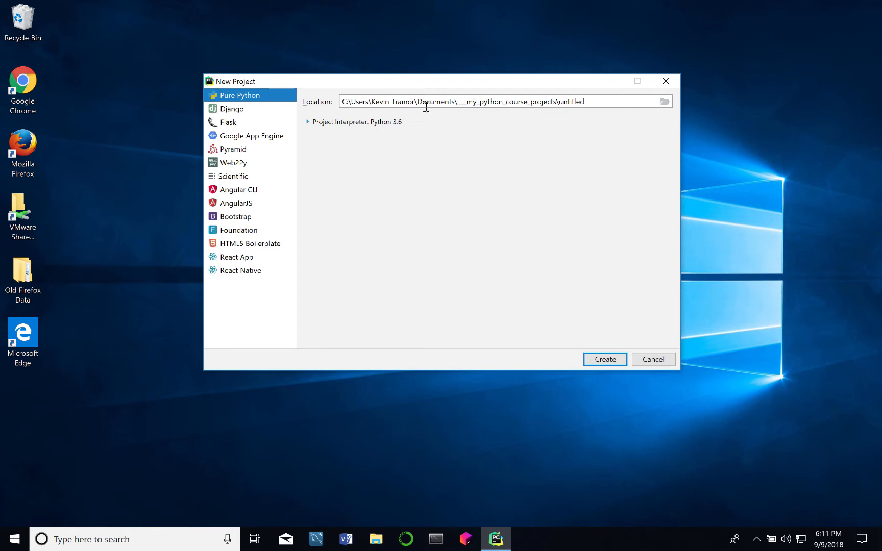
{"action": "left_click", "coordinate": [467, 101]}
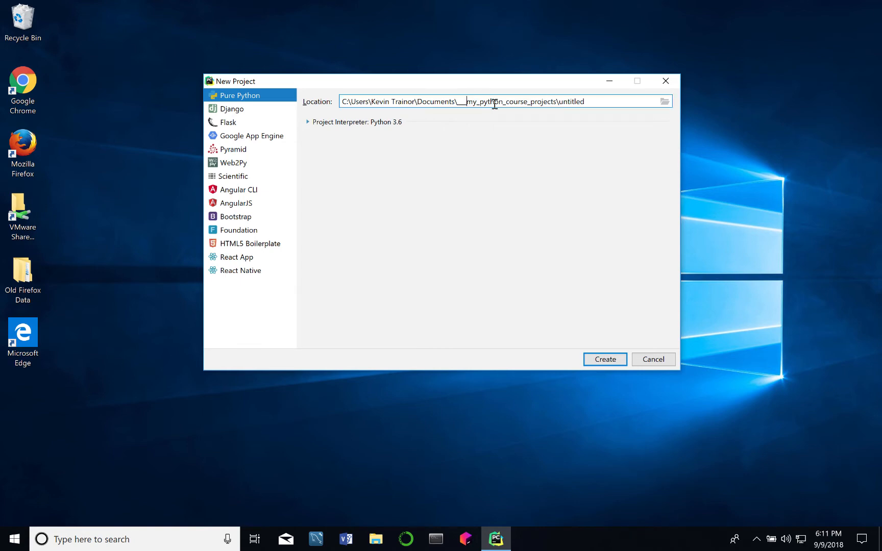
{"action": "key", "text": "BackSpace"}
{"action": "key", "text": "BackSpace"}
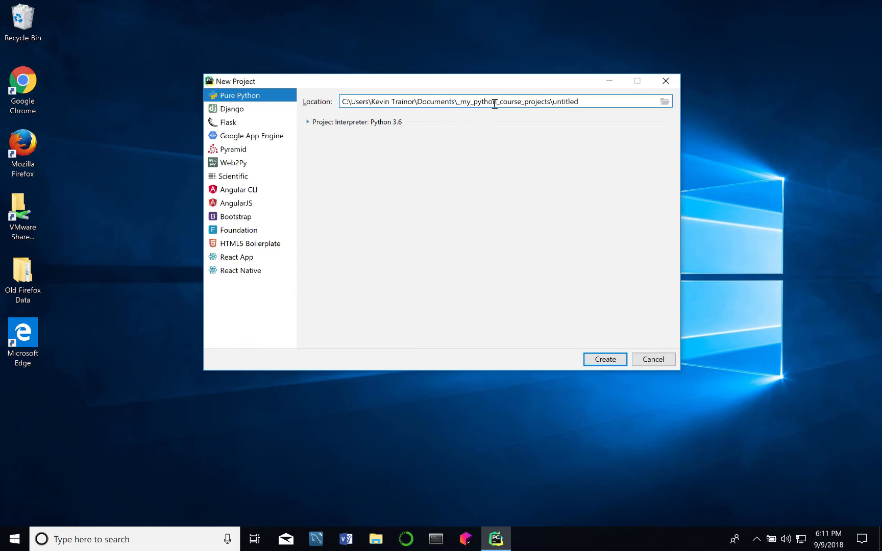
{"action": "key", "text": "BackSpace"}
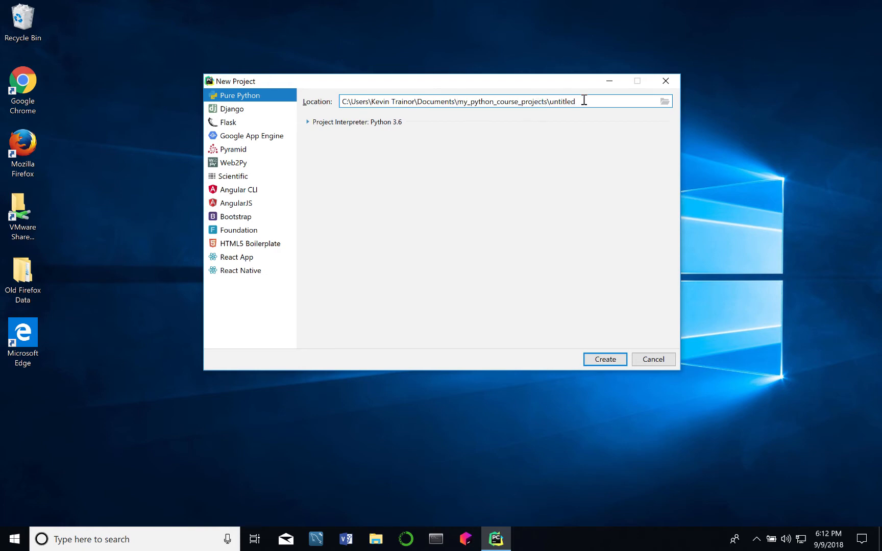
Replace untitled at the end of the location path with the student's last and first name followed by _exercises_zelle_3e_chapter_01
{"action": "key", "text": "BackSpace"}
{"action": "key", "text": "BackSpace"}
{"action": "key", "text": "BackSpace"}
{"action": "key", "text": "BackSpace"}
{"action": "key", "text": "BackSpace"}
{"action": "key", "text": "BackSpace"}
{"action": "key", "text": "BackSpace"}
{"action": "key", "text": "BackSpace"}
{"action": "type", "text": "tr"}
{"action": "type", "text": "ai"}
{"action": "type", "text": "n"}
{"action": "type", "text": "i"}
{"action": "type", "text": "r"}
{"action": "type", "text": "r"}
{"action": "type", "text": "_kev"}
{"action": "type", "text": "in"}
{"action": "type", "text": "_"}
{"action": "type", "text": "exer"}
{"action": "type", "text": "cises"}
{"action": "type", "text": "_"}
{"action": "type", "text": "zelle"}
{"action": "type", "text": "_3e"}
{"action": "type", "text": "_chapte"}
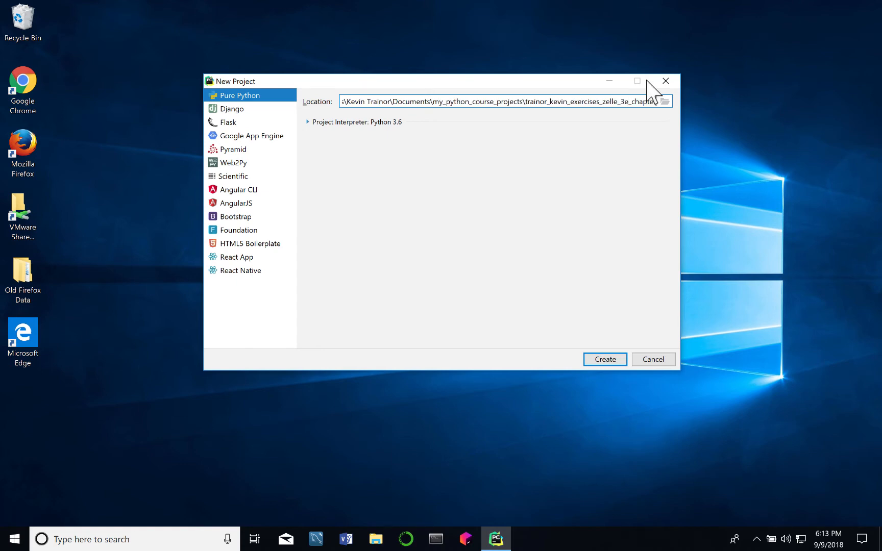
{"action": "type", "text": "r_01"}
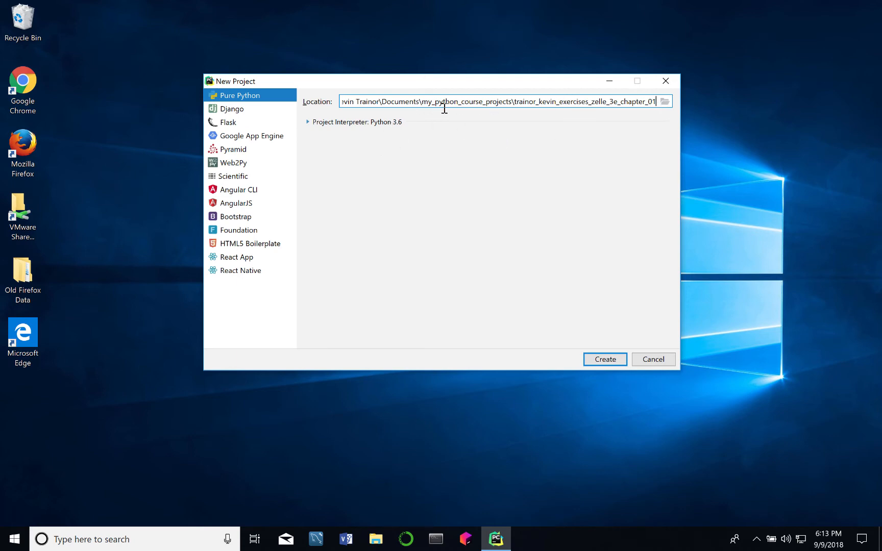
Choose the existing Python 3.6 interpreter from the plain_old_python_development environment and create the project
{"action": "left_click", "coordinate": [308, 123]}
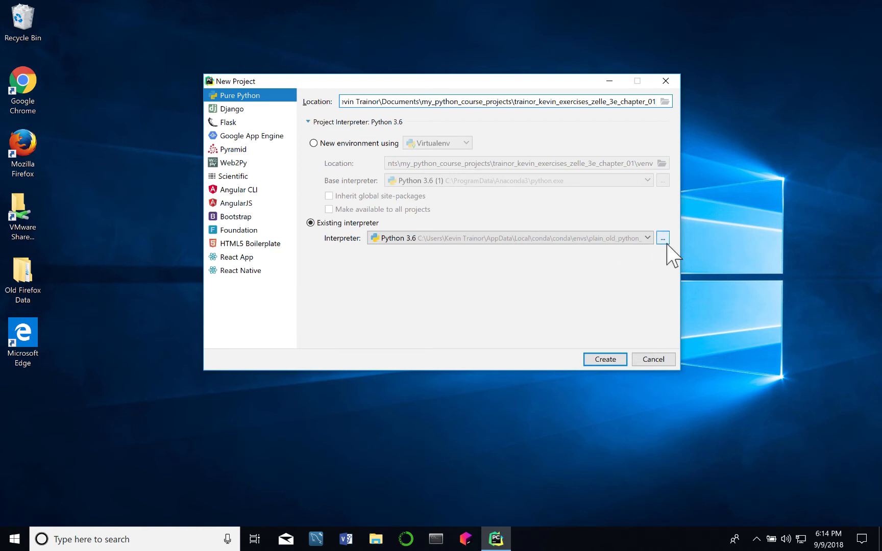
{"action": "left_click", "coordinate": [648, 238]}
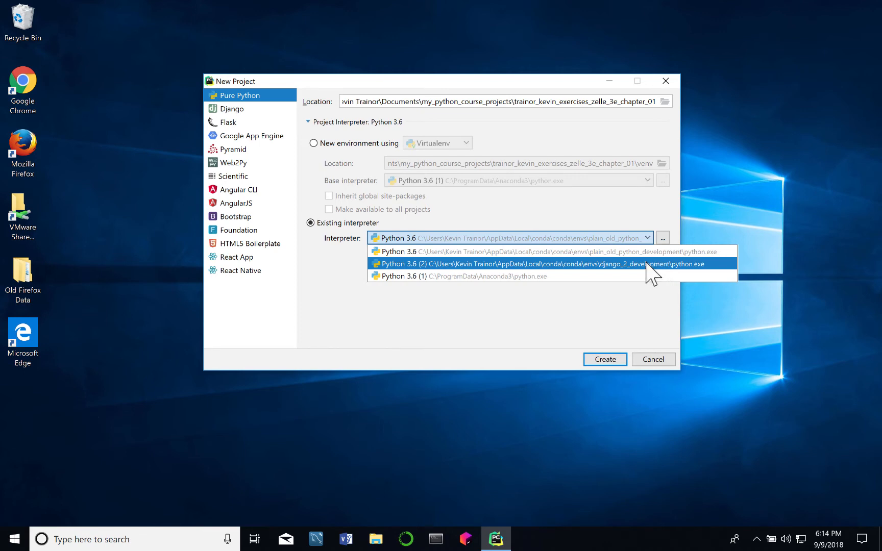
{"action": "left_click", "coordinate": [674, 254]}
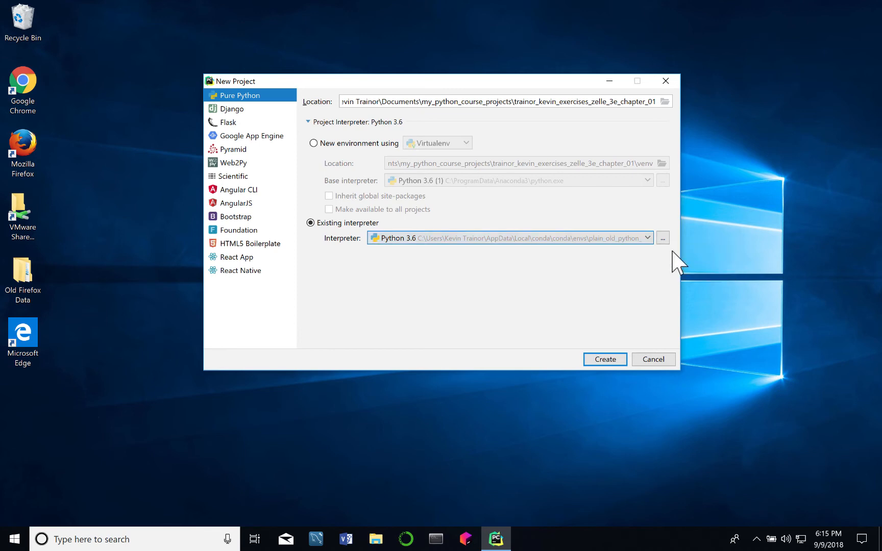
{"action": "left_click", "coordinate": [610, 359]}
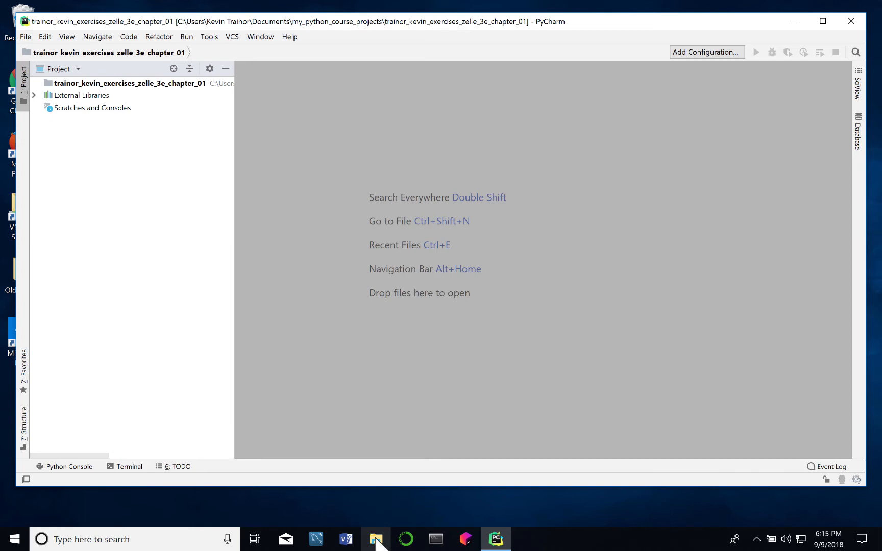
Switch to File Explorer and examine the new project folder inside Documents\my_python_course_projects, then minimize the window
{"action": "left_click", "coordinate": [376, 537]}
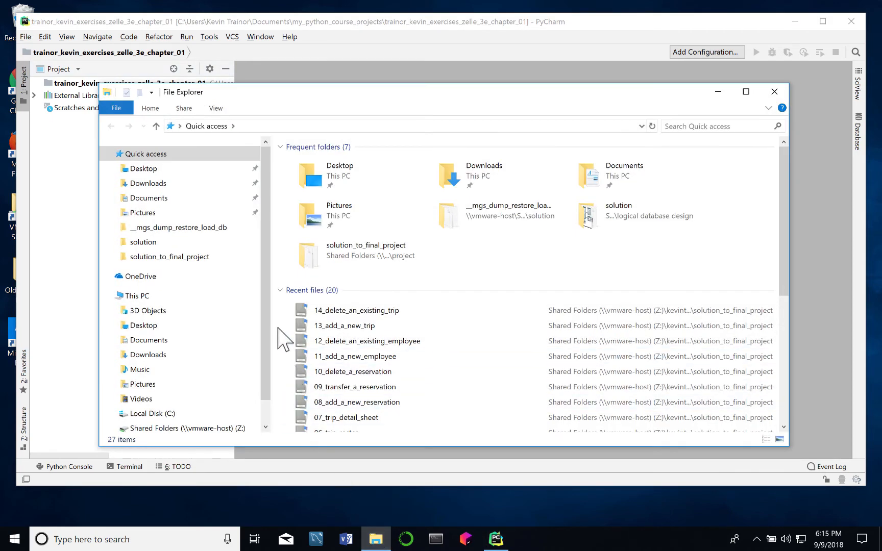
{"action": "left_click", "coordinate": [149, 341]}
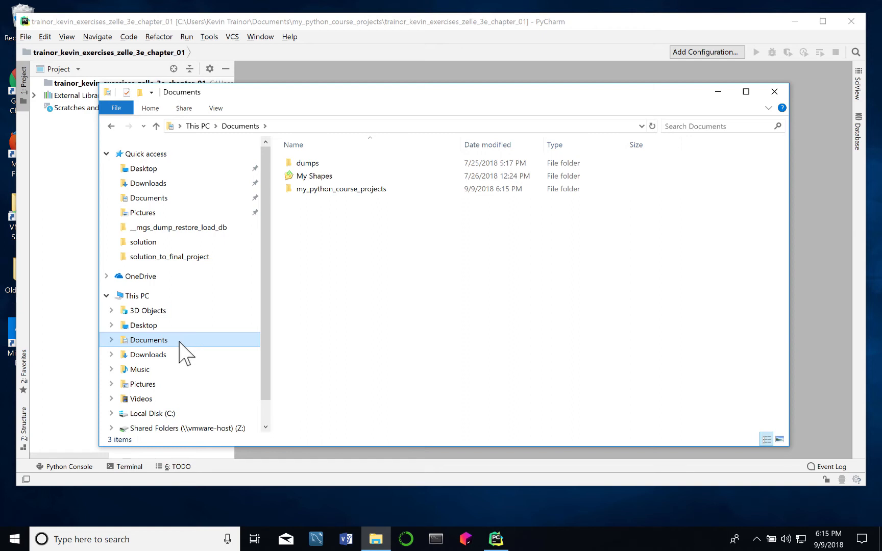
{"action": "left_click", "coordinate": [288, 192]}
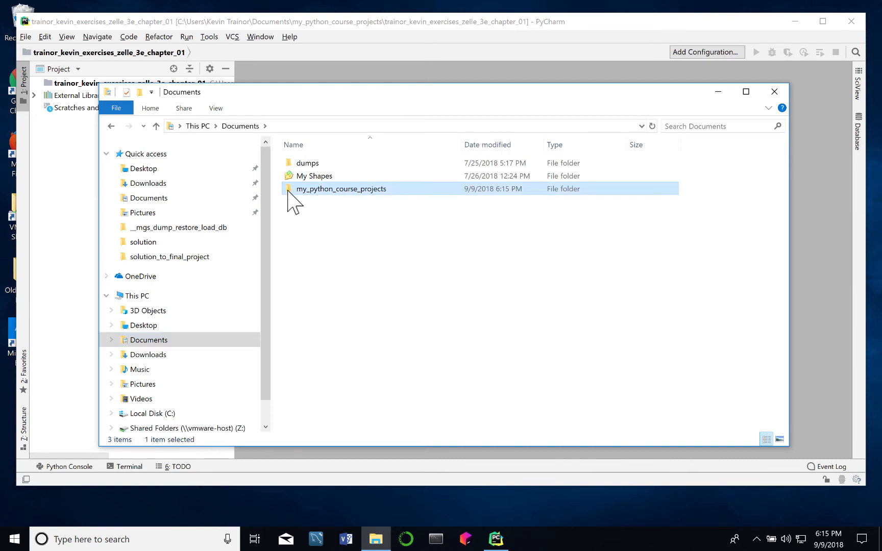
{"action": "double_click", "coordinate": [288, 190]}
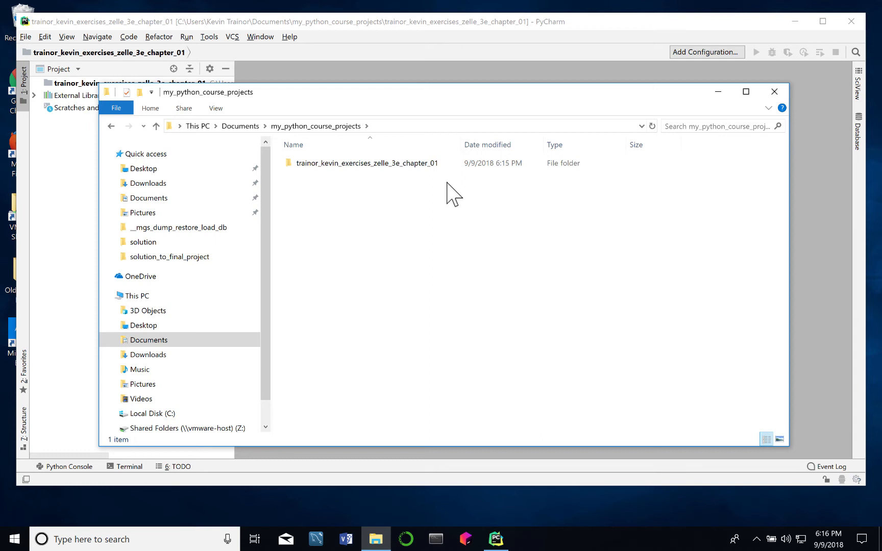
{"action": "double_click", "coordinate": [313, 162]}
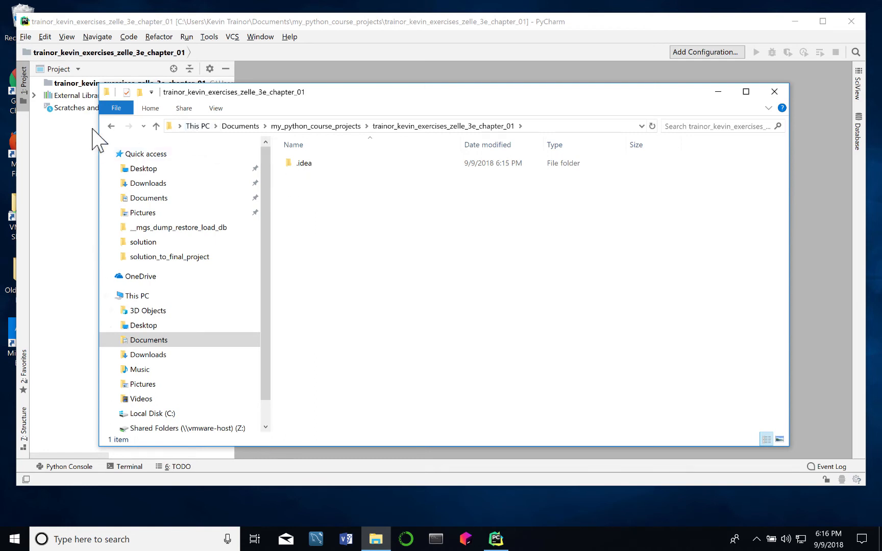
{"action": "left_click", "coordinate": [111, 126]}
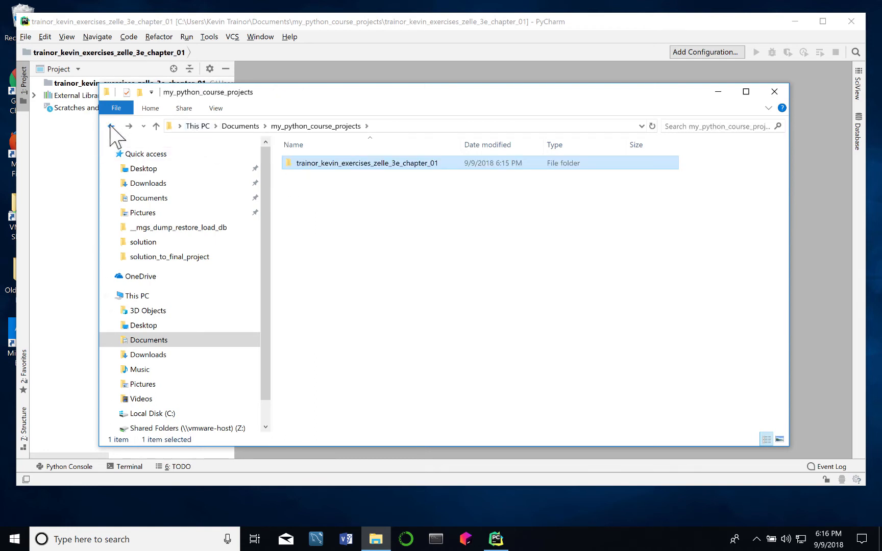
{"action": "left_click", "coordinate": [110, 126]}
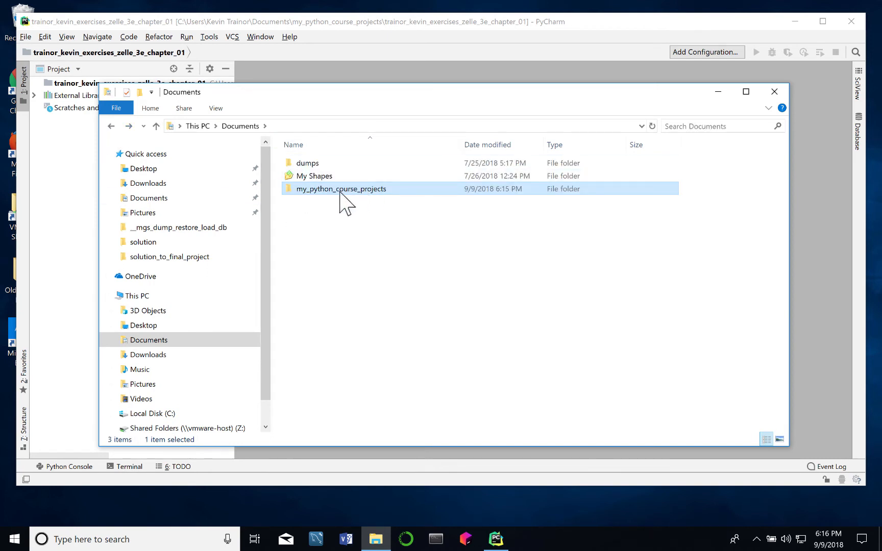
{"action": "left_click", "coordinate": [718, 91]}
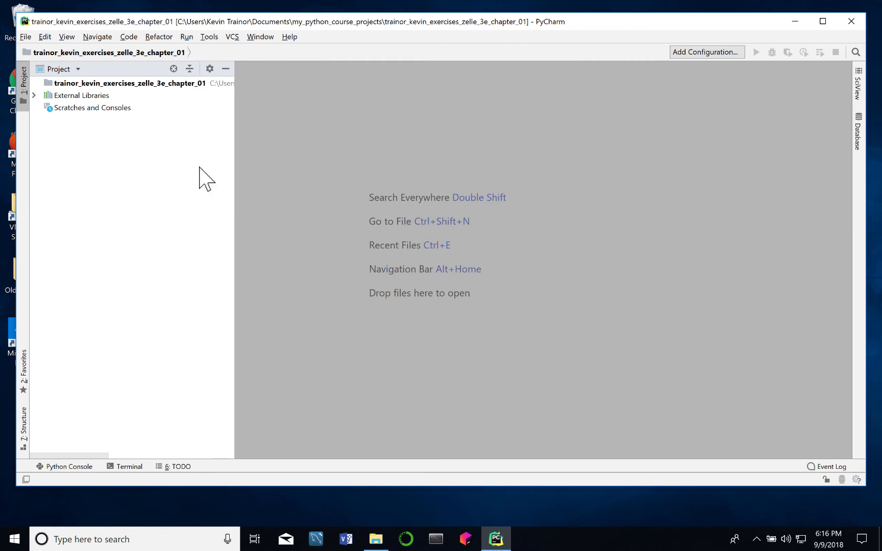
Create a new Python file named solong in the project's root folder
{"action": "left_click", "coordinate": [137, 85]}
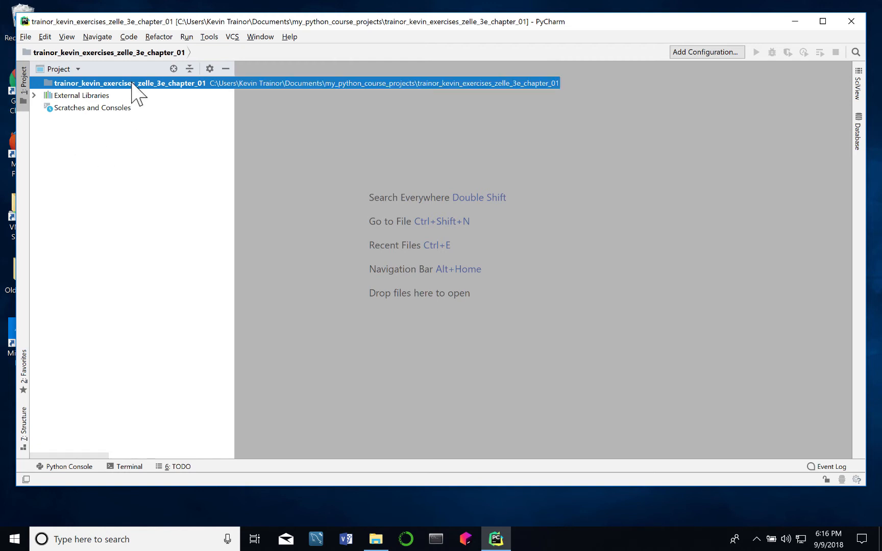
{"action": "right_click", "coordinate": [90, 81]}
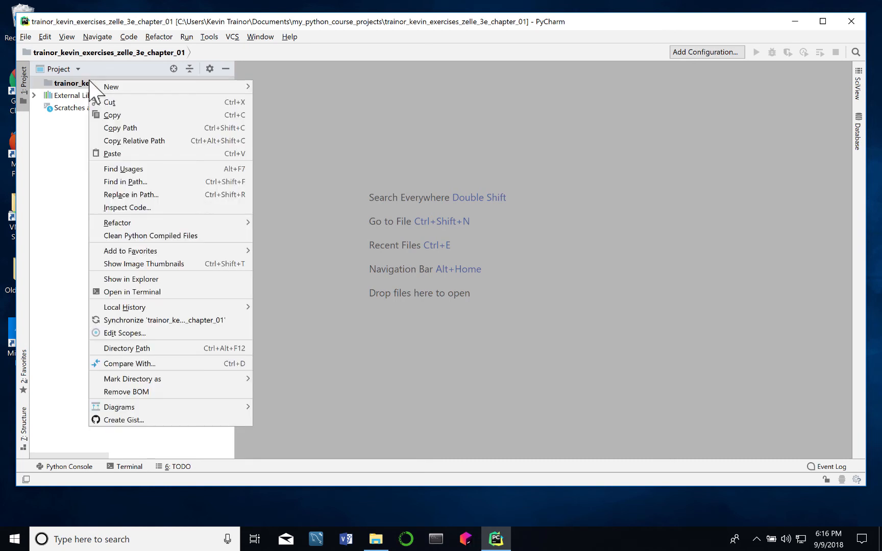
{"action": "mouse_move", "coordinate": [117, 86]}
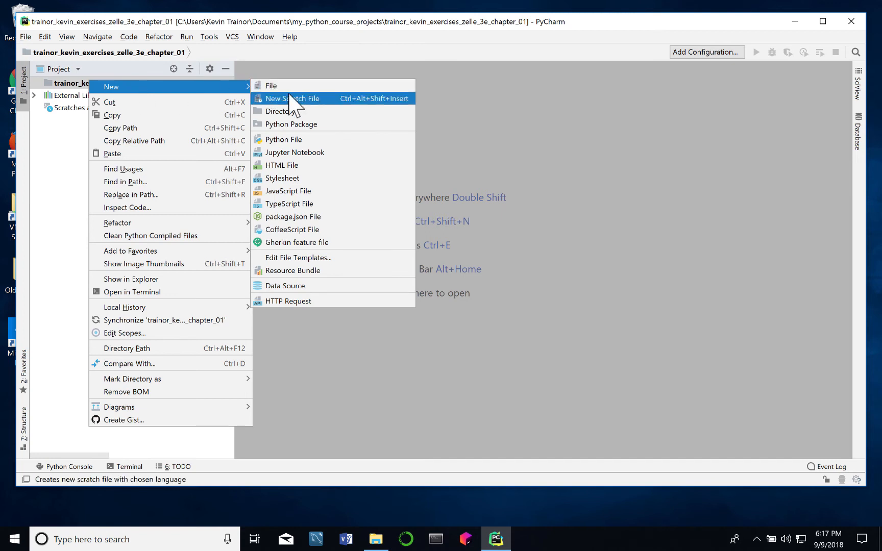
{"action": "left_click", "coordinate": [287, 141]}
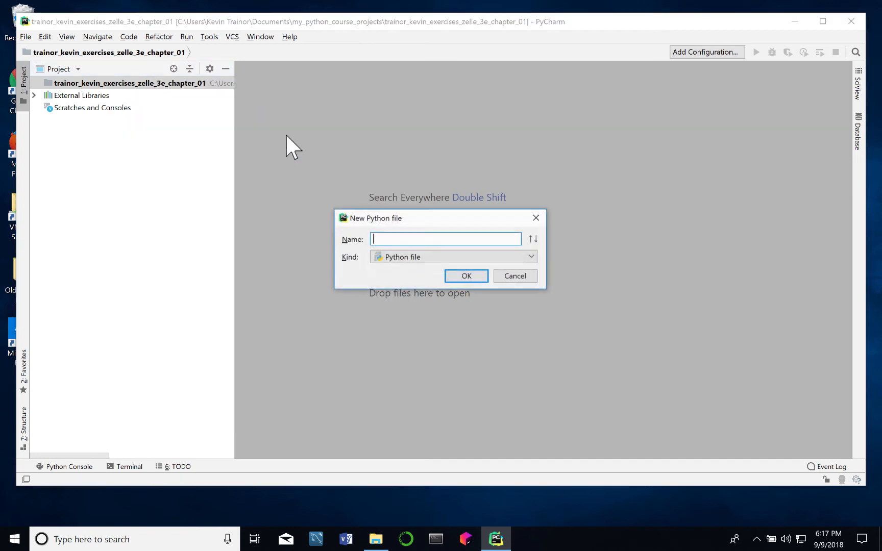
{"action": "type", "text": "solo"}
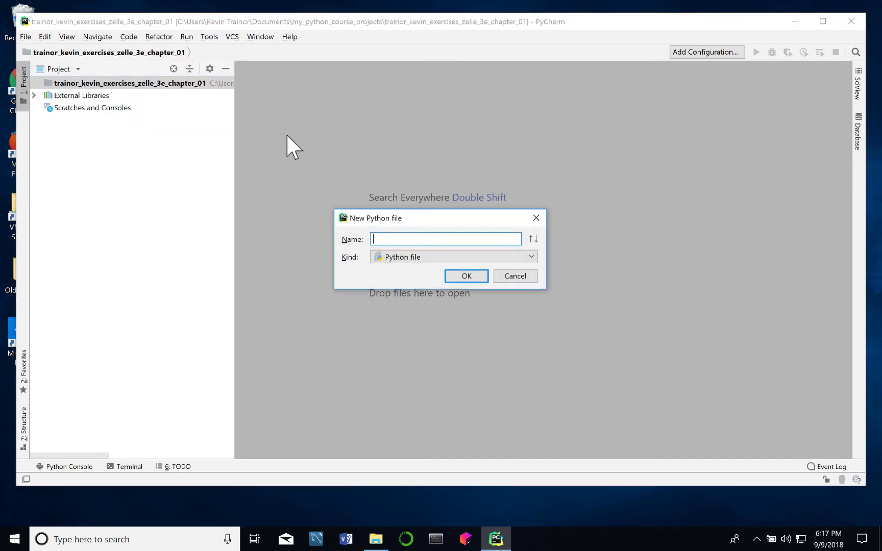
{"action": "type", "text": "ng"}
{"action": "left_click", "coordinate": [483, 276]}
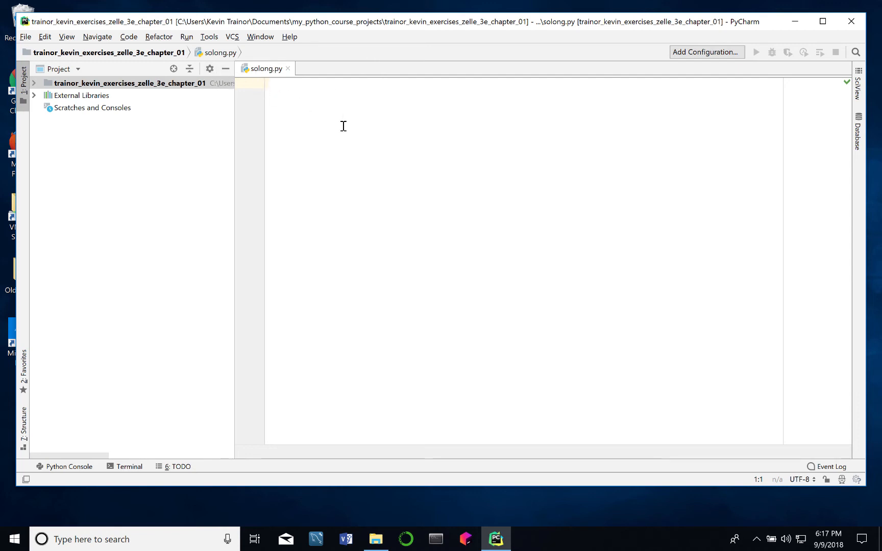
Add the comment "# place code for solong.py in this file" followed by a new line, and close the file
{"action": "type", "text": "place code"}
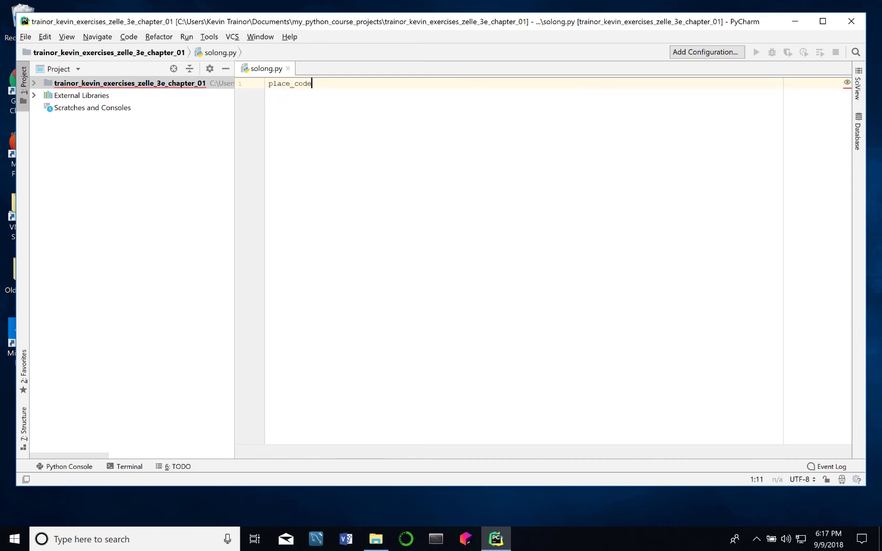
{"action": "type", "text": " for solon"}
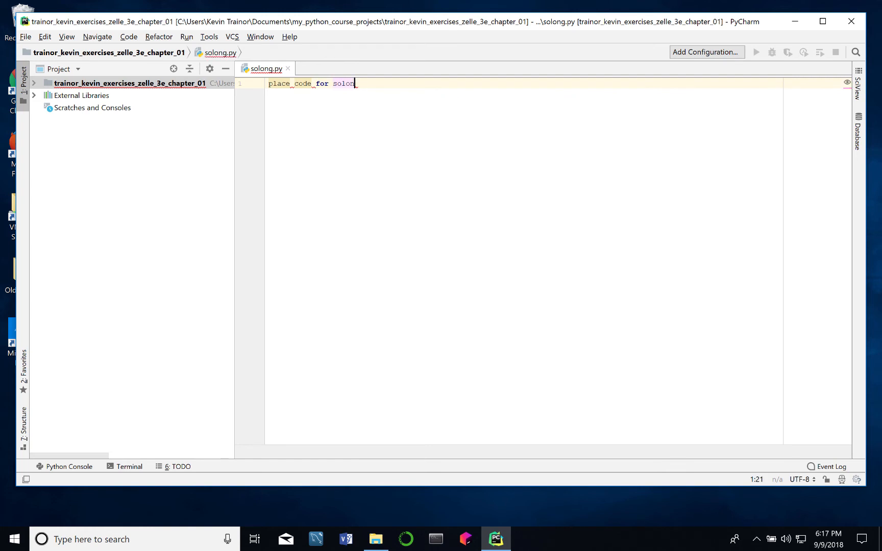
{"action": "type", "text": "g.py"}
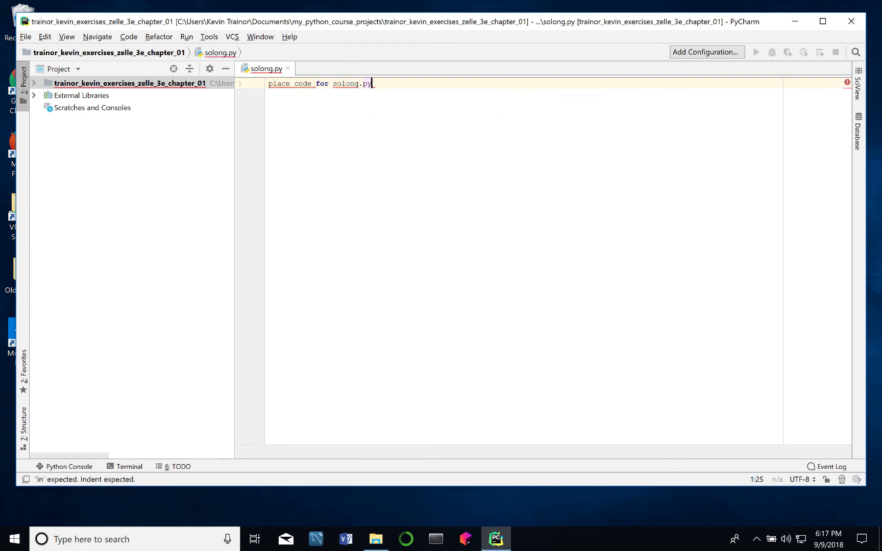
{"action": "type", "text": " in this file"}
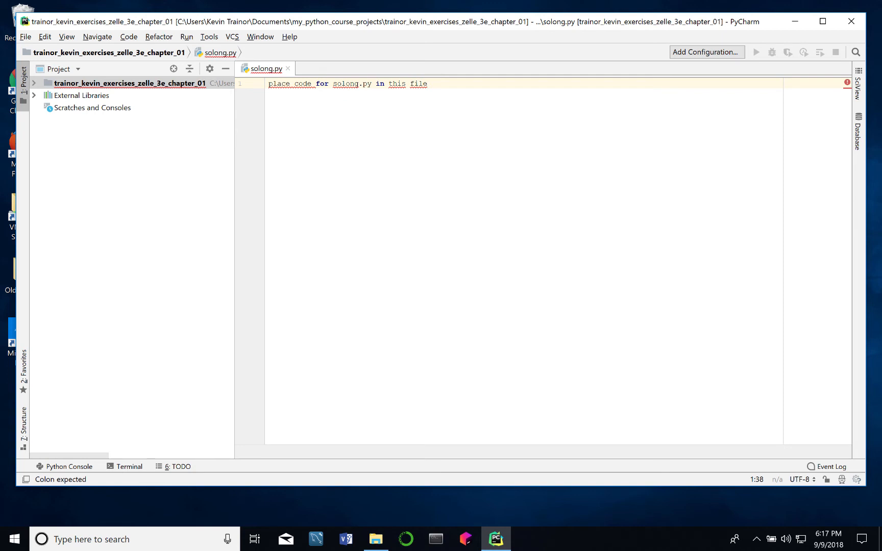
{"action": "key", "text": "ctrl+slash"}
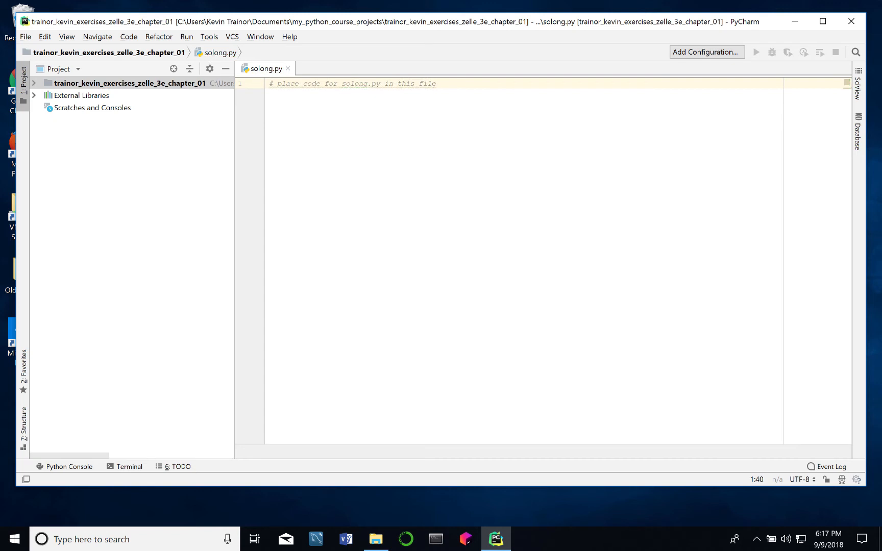
{"action": "key", "text": "Return"}
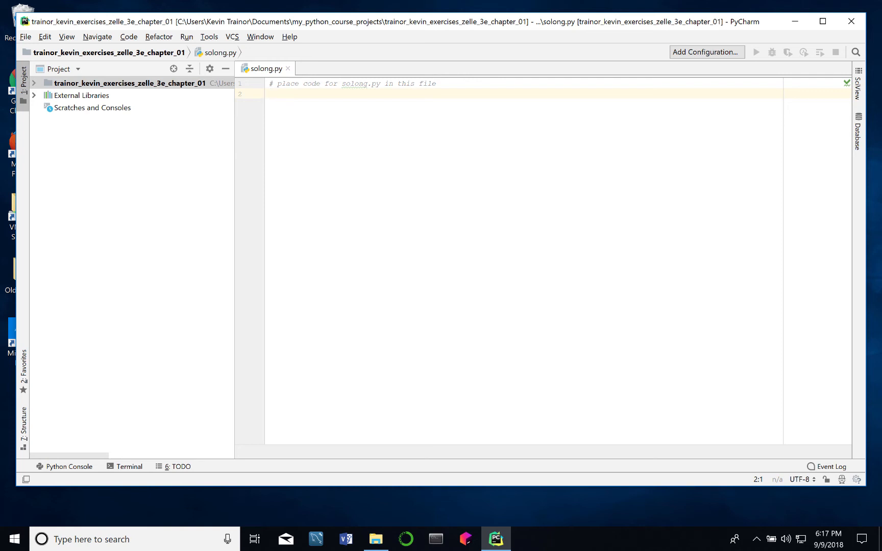
{"action": "left_click", "coordinate": [288, 69]}
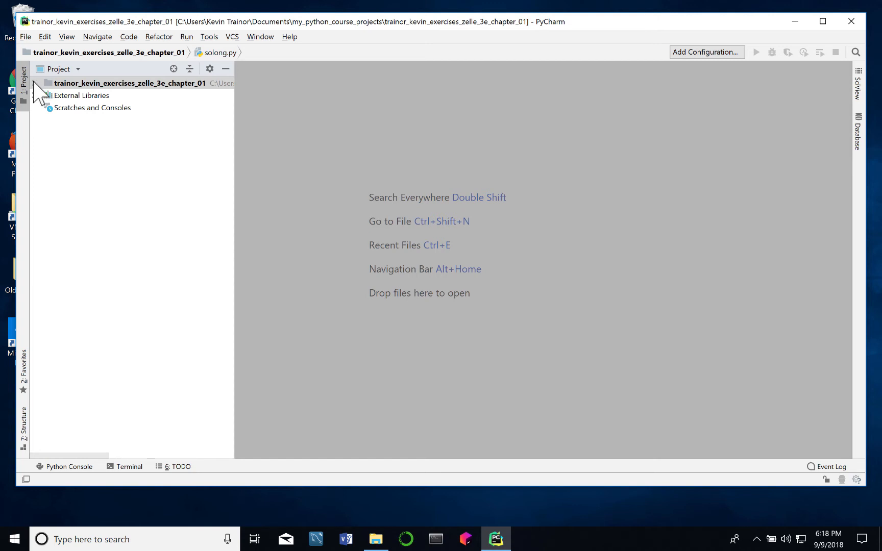
Expand the project's root folder and create a new Python file named math101 in it
{"action": "left_click", "coordinate": [34, 83]}
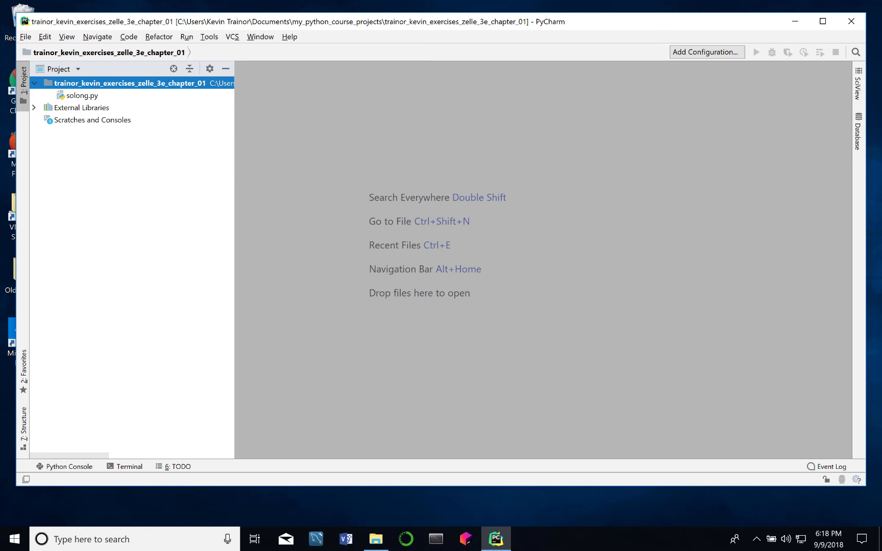
{"action": "right_click", "coordinate": [103, 82]}
{"action": "mouse_move", "coordinate": [126, 84]}
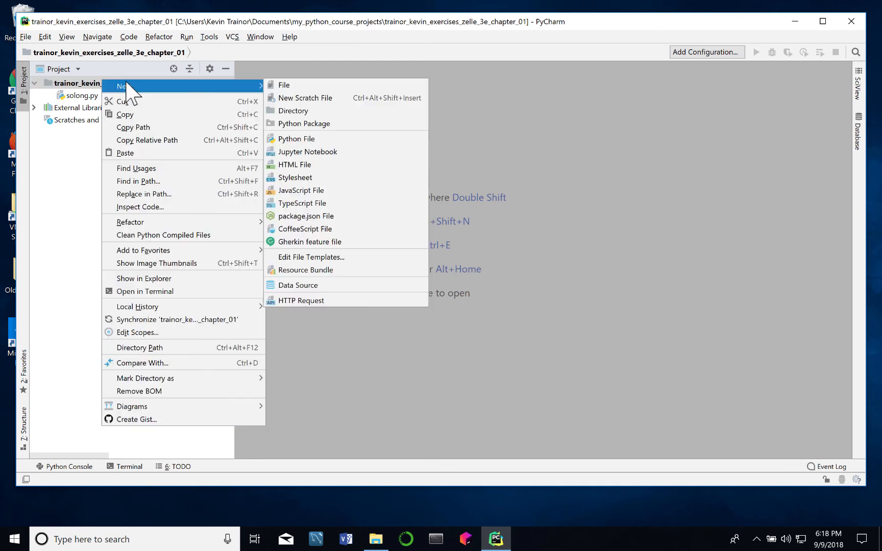
{"action": "left_click", "coordinate": [321, 139]}
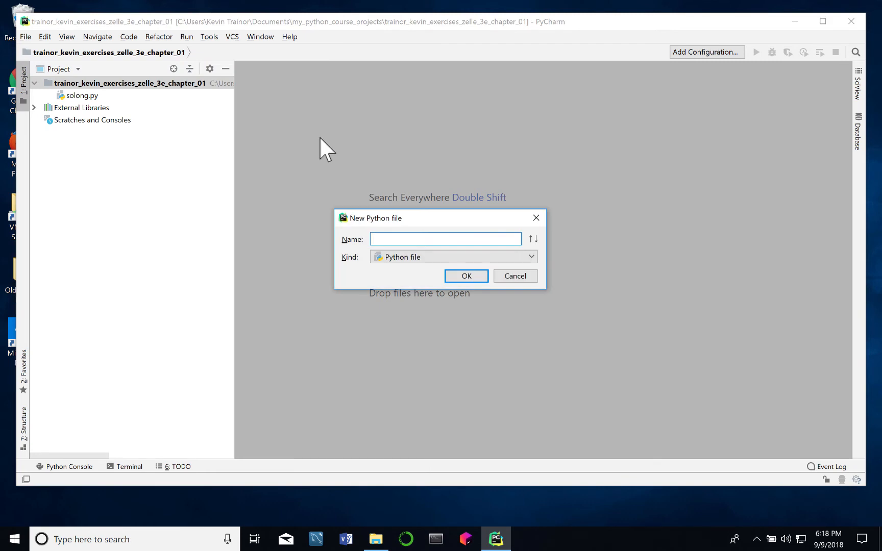
{"action": "type", "text": "math101"}
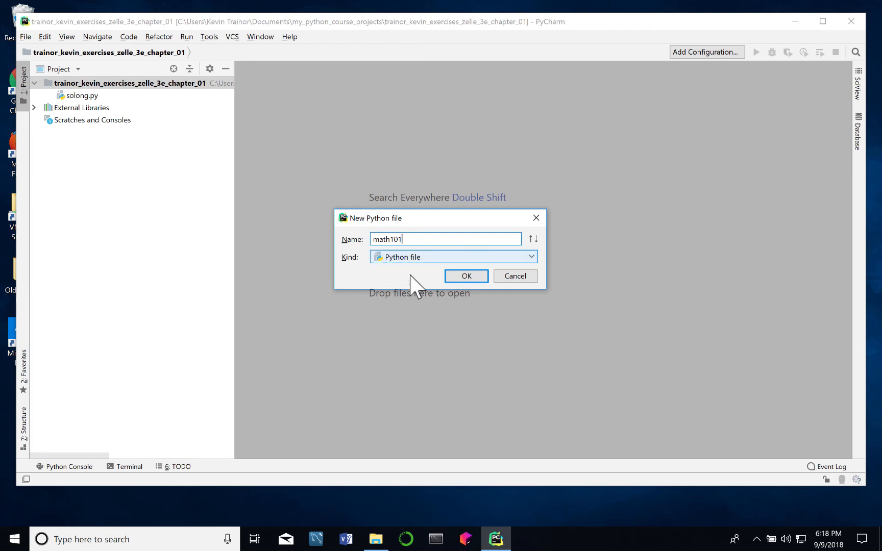
{"action": "left_click", "coordinate": [467, 276]}
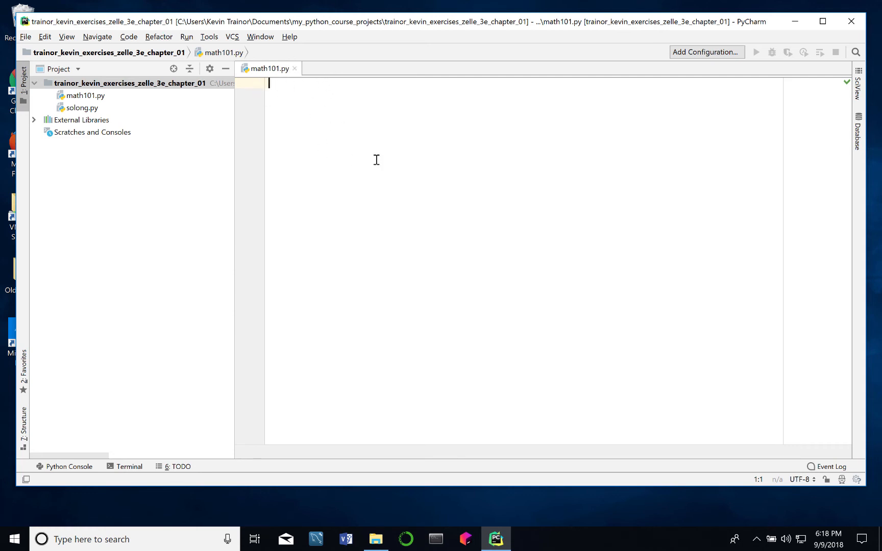
Add the comment "# code for math101.py goes in this file." followed by a new line, and close the file and the PyCharm project window
{"action": "type", "text": "co"}
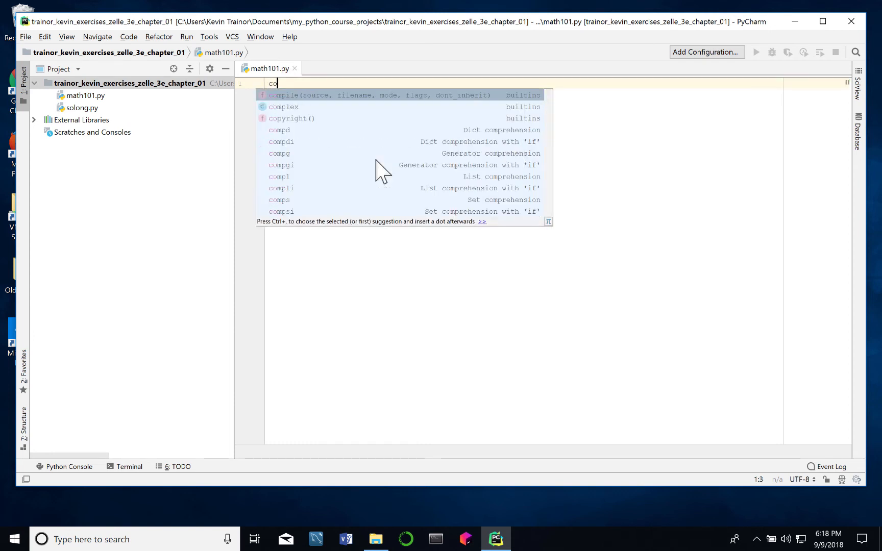
{"action": "type", "text": "de for math101"}
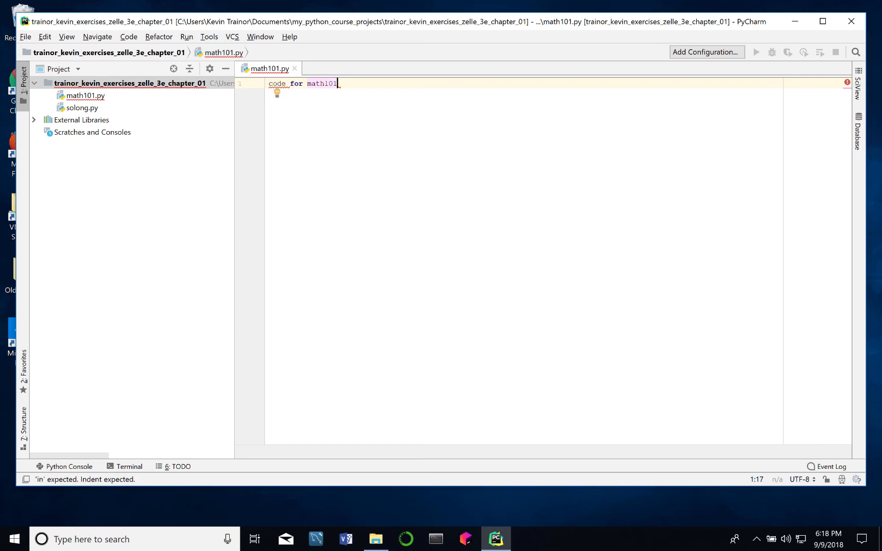
{"action": "type", "text": ".py goes in this file."}
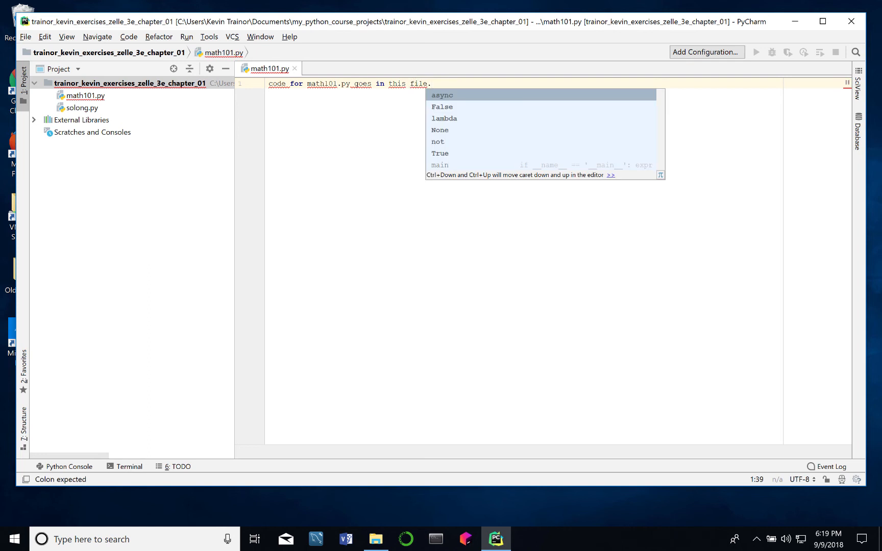
{"action": "key", "text": "ctrl+slash"}
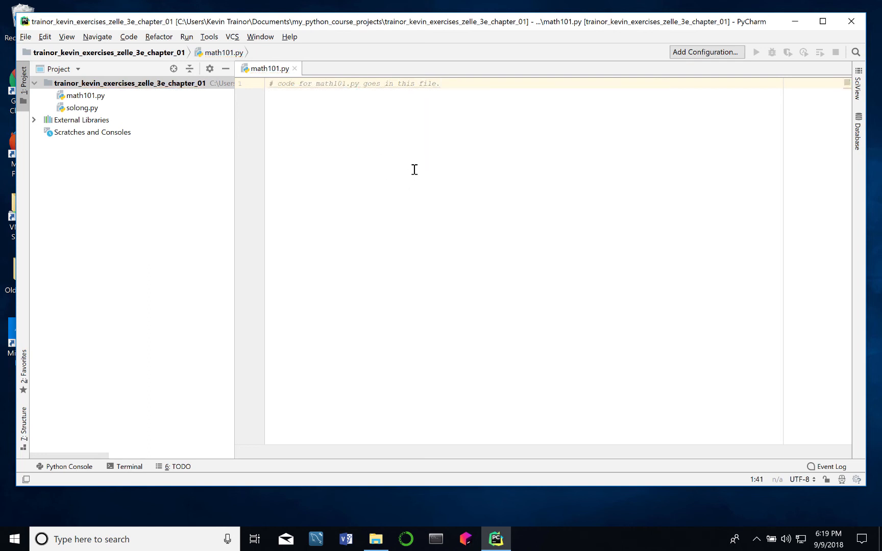
{"action": "key", "text": "Return"}
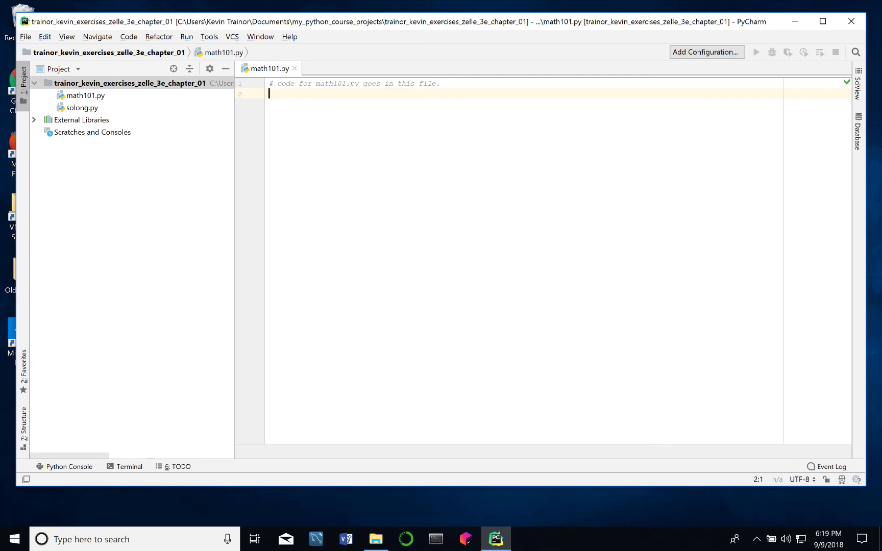
{"action": "left_click", "coordinate": [295, 69]}
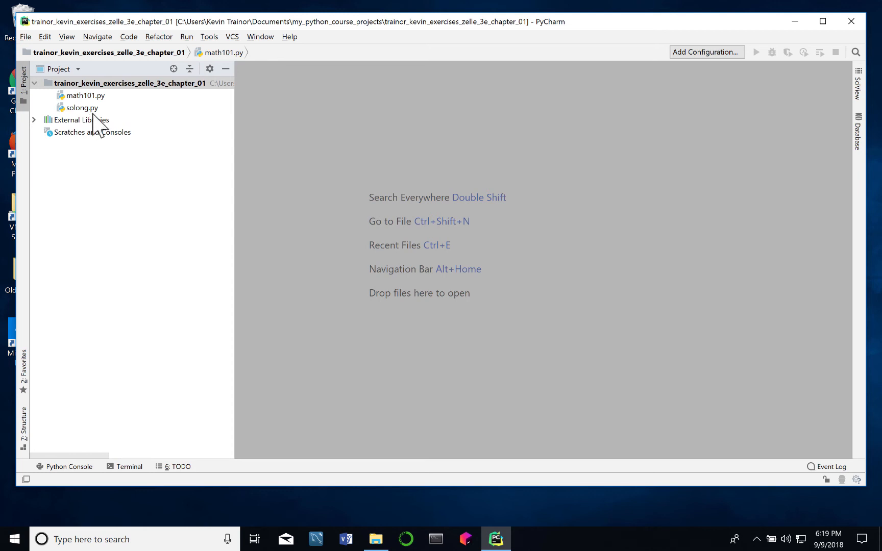
{"action": "left_click", "coordinate": [849, 19]}
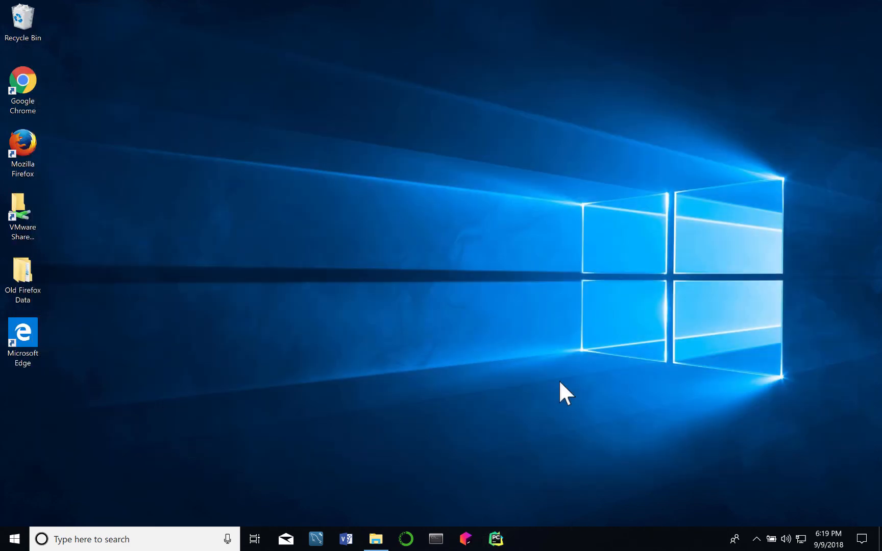
Switch to File Explorer, examine the chapter 1 project folder's contents inside my_python_course_projects, and return to Documents
{"action": "left_click", "coordinate": [375, 543]}
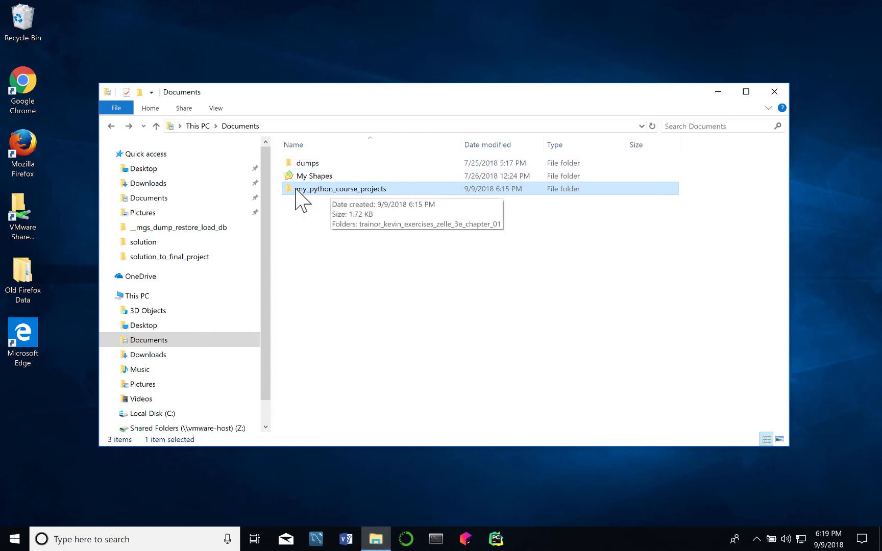
{"action": "double_click", "coordinate": [368, 188]}
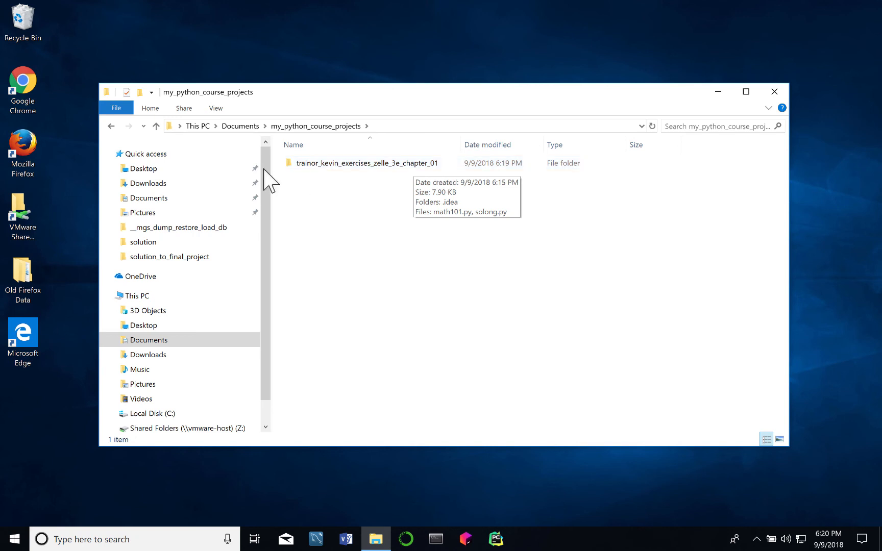
{"action": "double_click", "coordinate": [320, 163]}
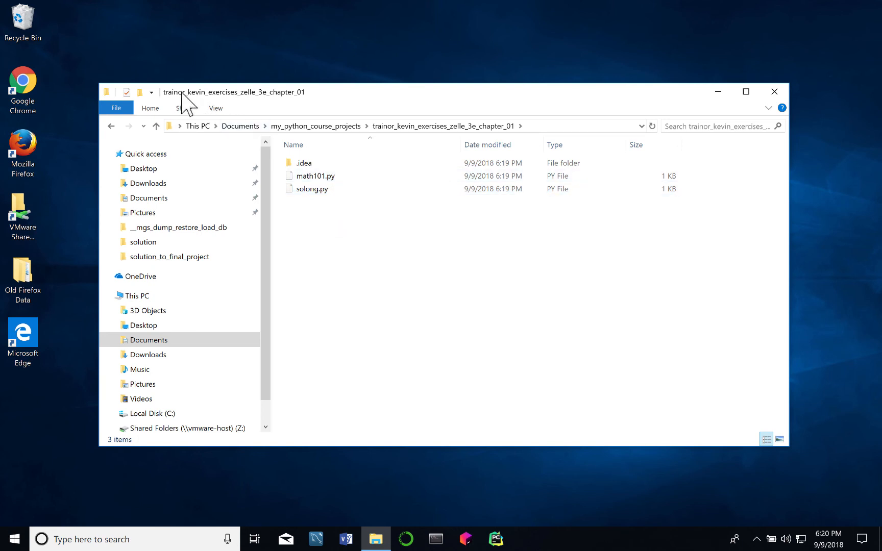
{"action": "left_click", "coordinate": [111, 127]}
{"action": "left_click", "coordinate": [111, 126]}
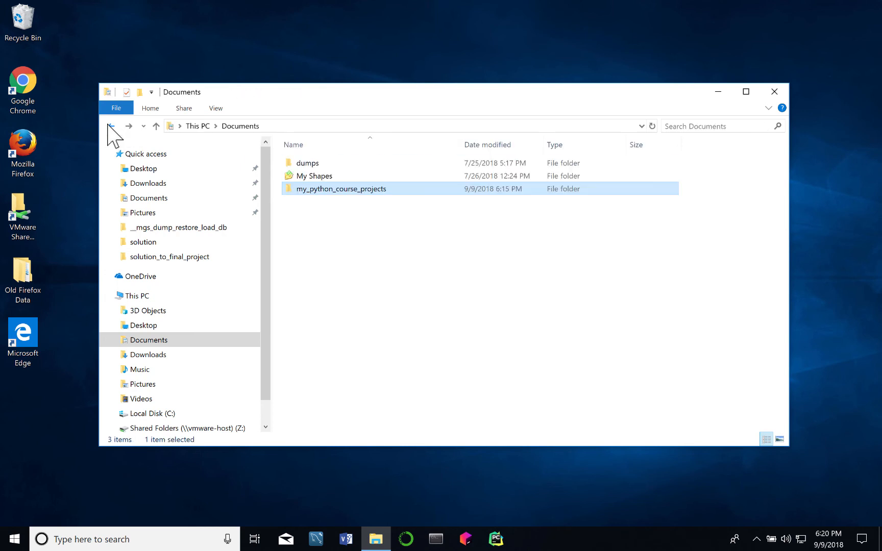
Compress the chapter 1 project folder inside my_python_course_projects into a zipped folder, keeping the default name
{"action": "double_click", "coordinate": [308, 191]}
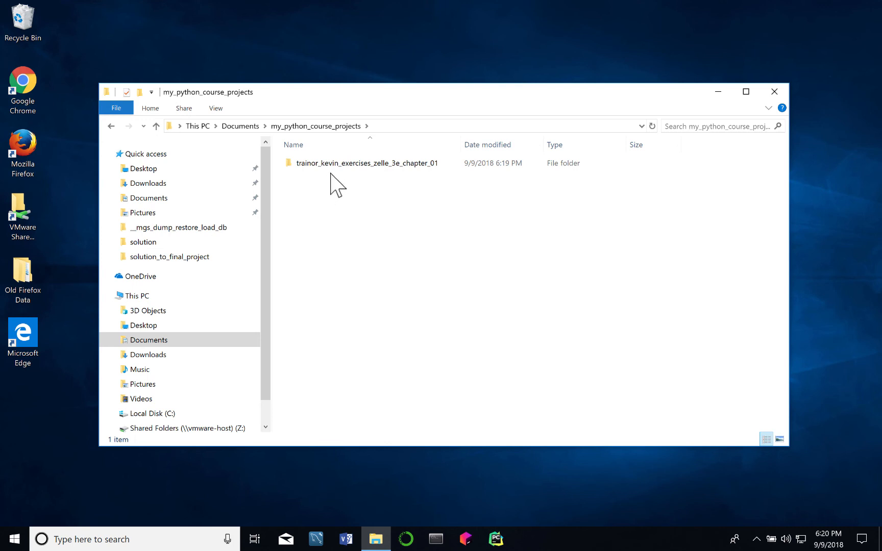
{"action": "left_click", "coordinate": [337, 165]}
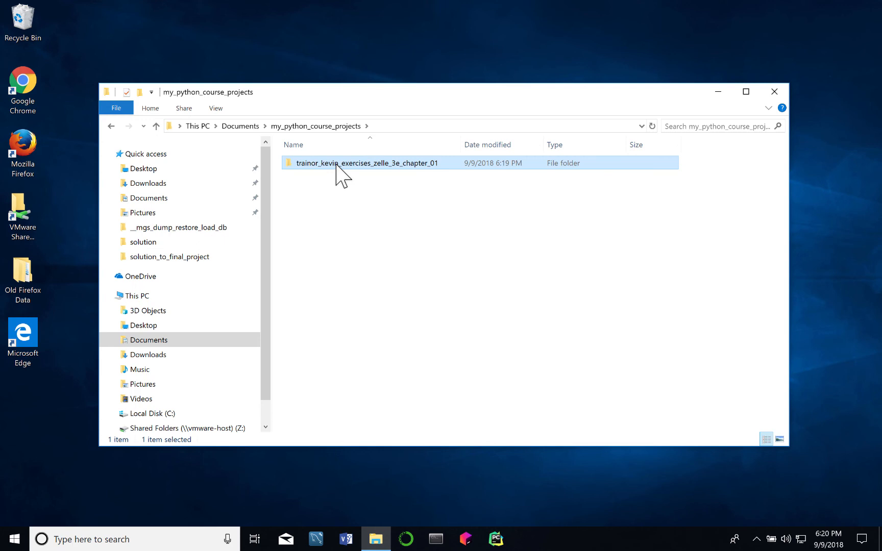
{"action": "right_click", "coordinate": [337, 164]}
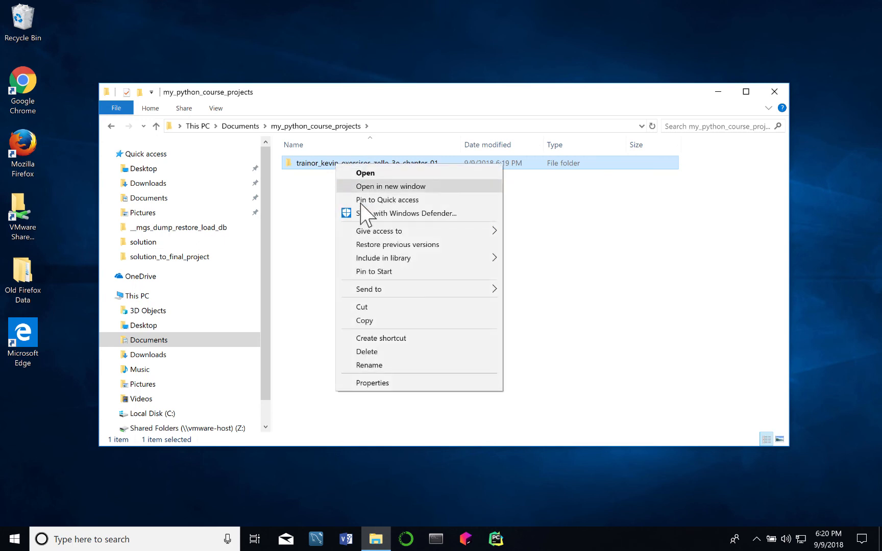
{"action": "mouse_move", "coordinate": [368, 289]}
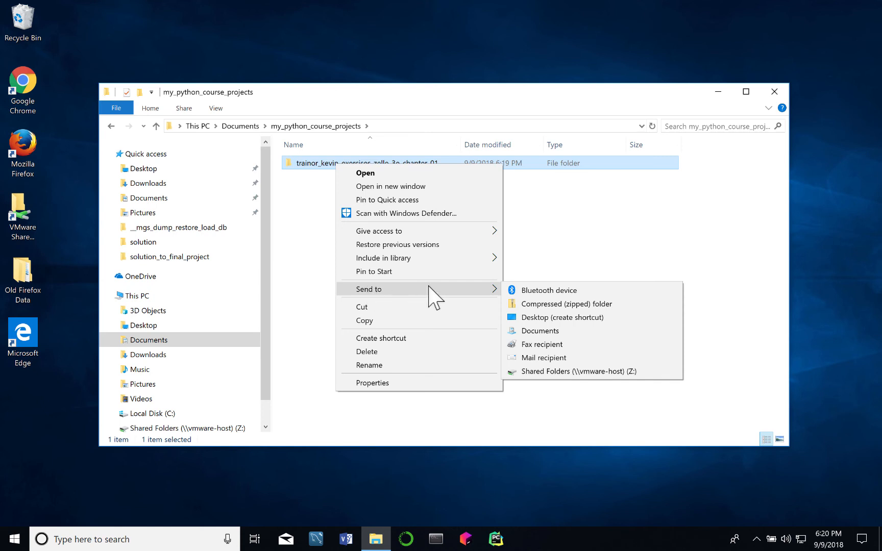
{"action": "left_click", "coordinate": [529, 305]}
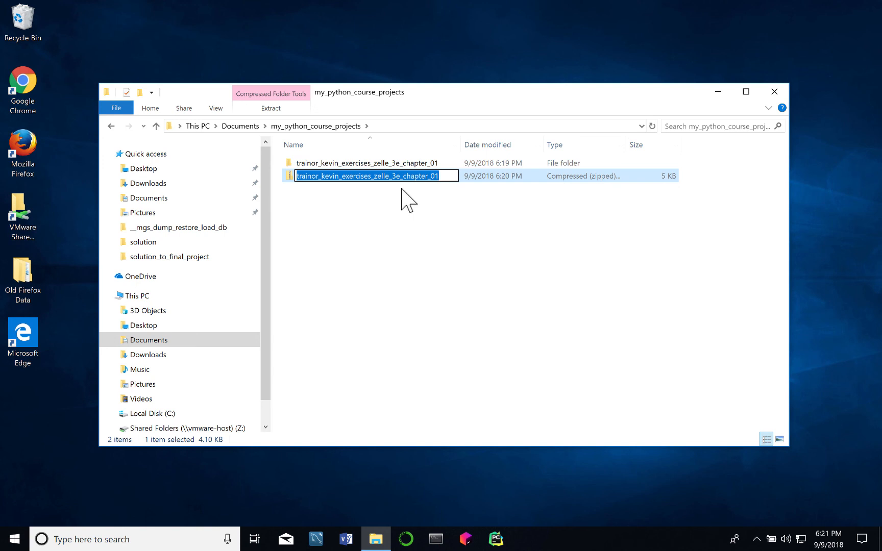
{"action": "key", "text": "Return"}
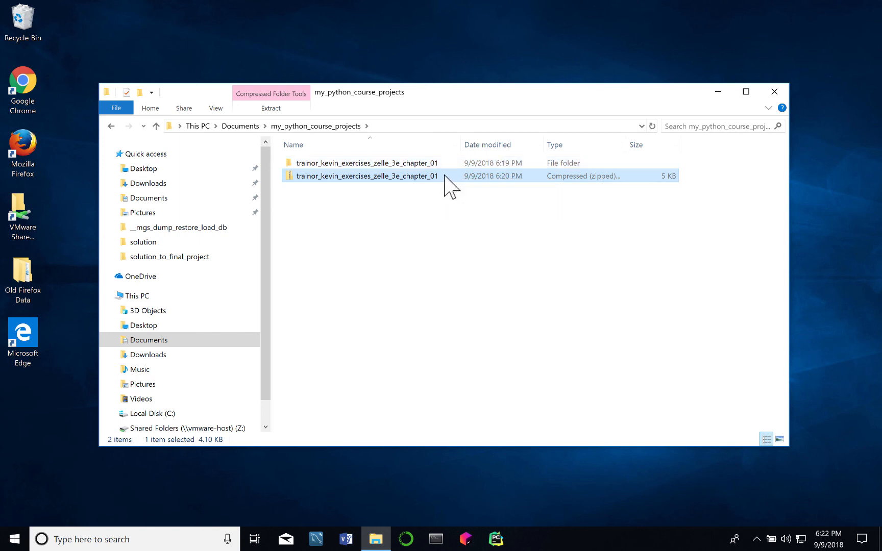
{"action": "key", "text": "F2"}
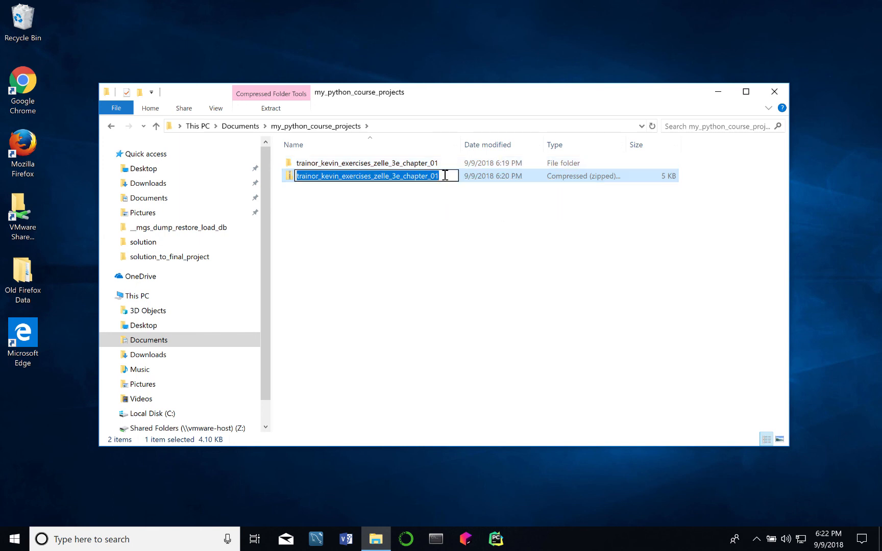
{"action": "left_click", "coordinate": [467, 206]}
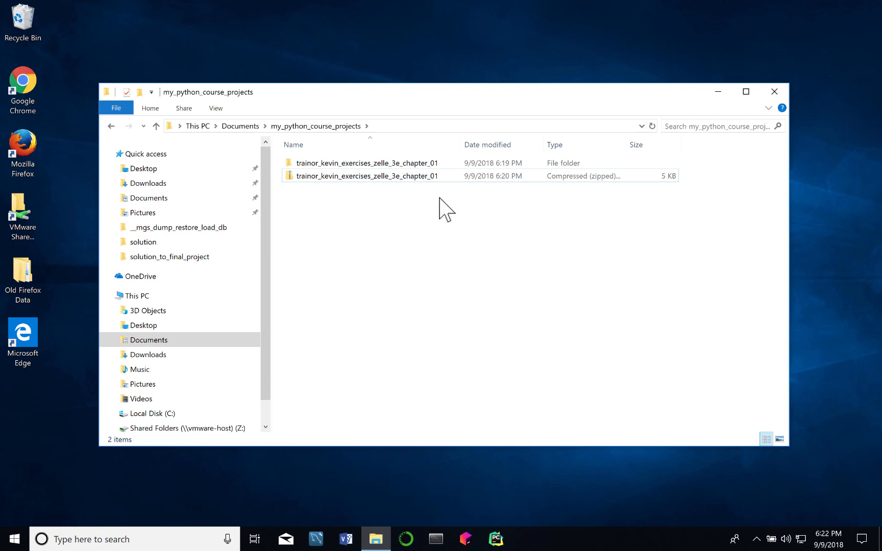
Compare the zipped file with the original project folder, examine the folder's contents, and return to my_python_course_projects
{"action": "left_click", "coordinate": [393, 177]}
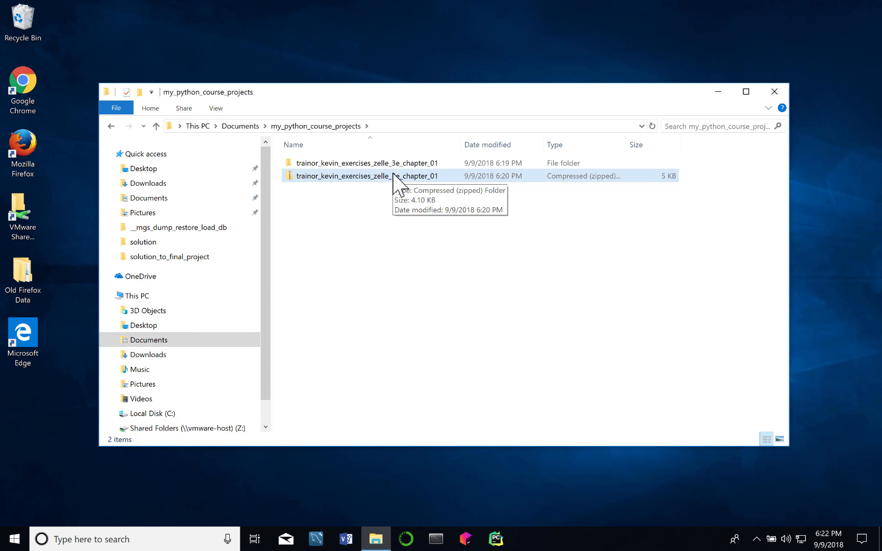
{"action": "left_click", "coordinate": [291, 163]}
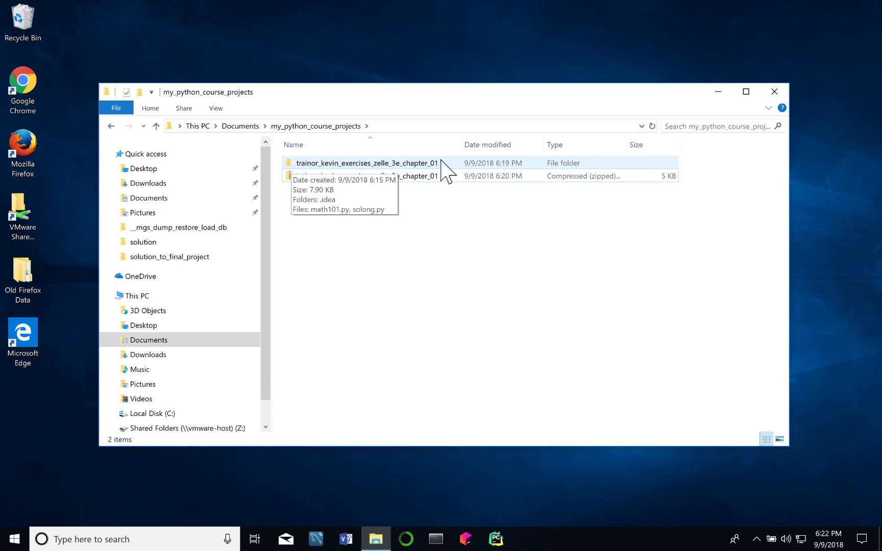
{"action": "double_click", "coordinate": [423, 164]}
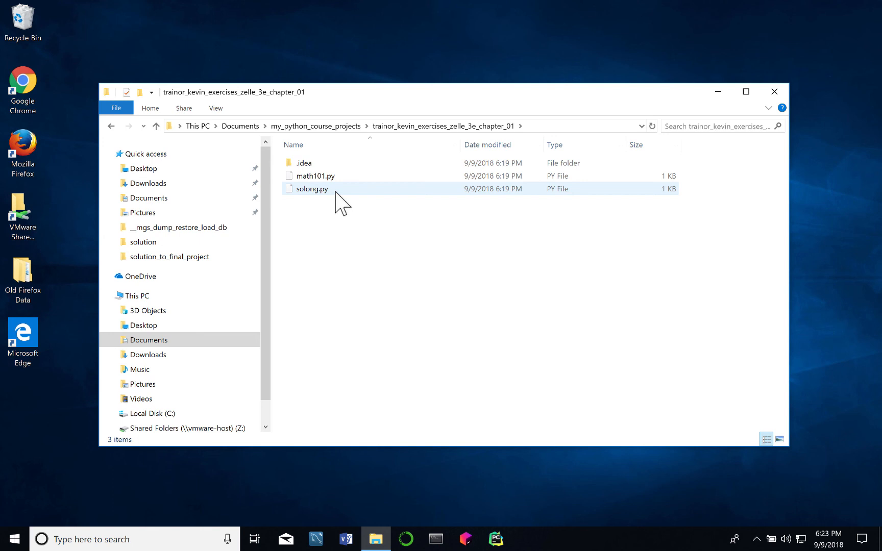
{"action": "left_click", "coordinate": [111, 128]}
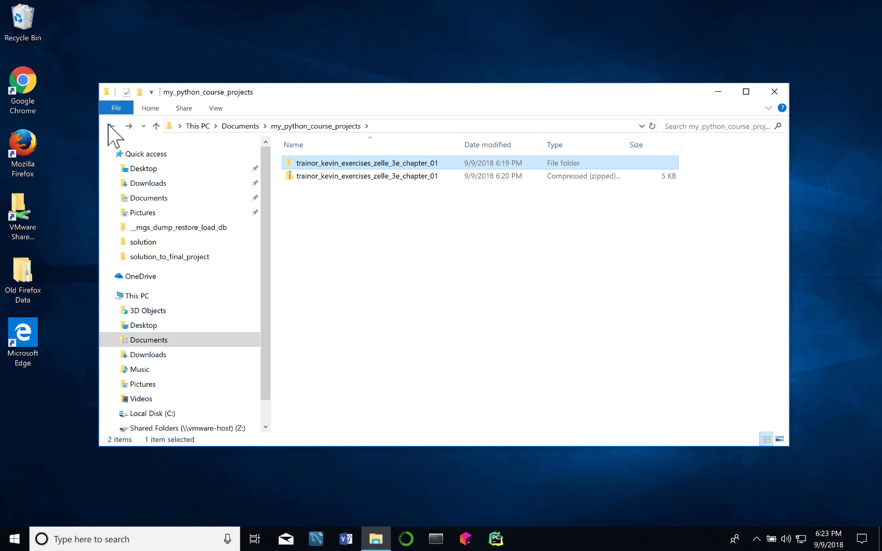